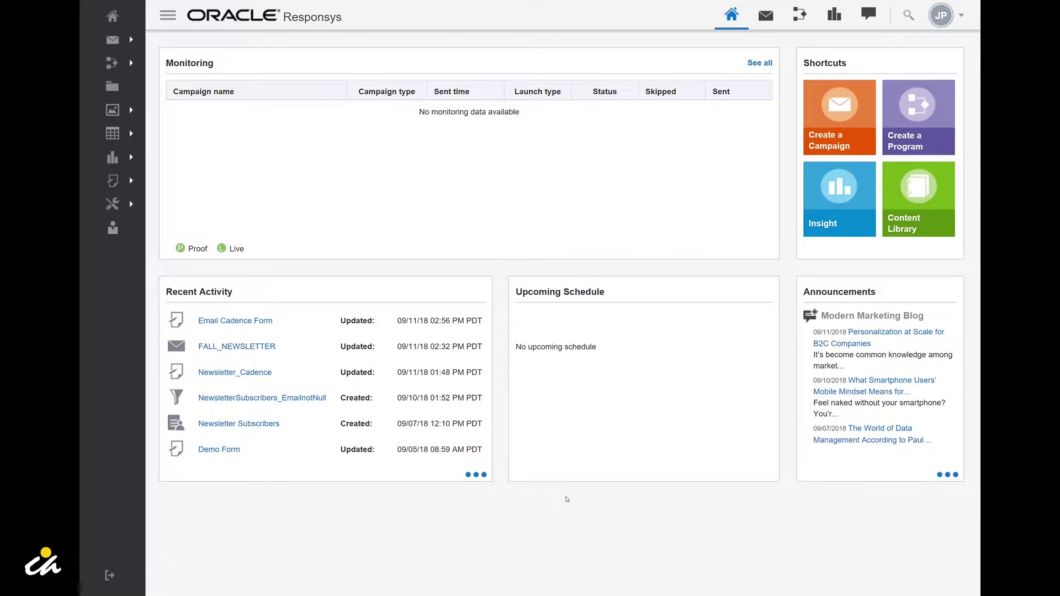
Create a new form named EMAIL_CADENCE stored in the Test folder.
left_click(122, 182)
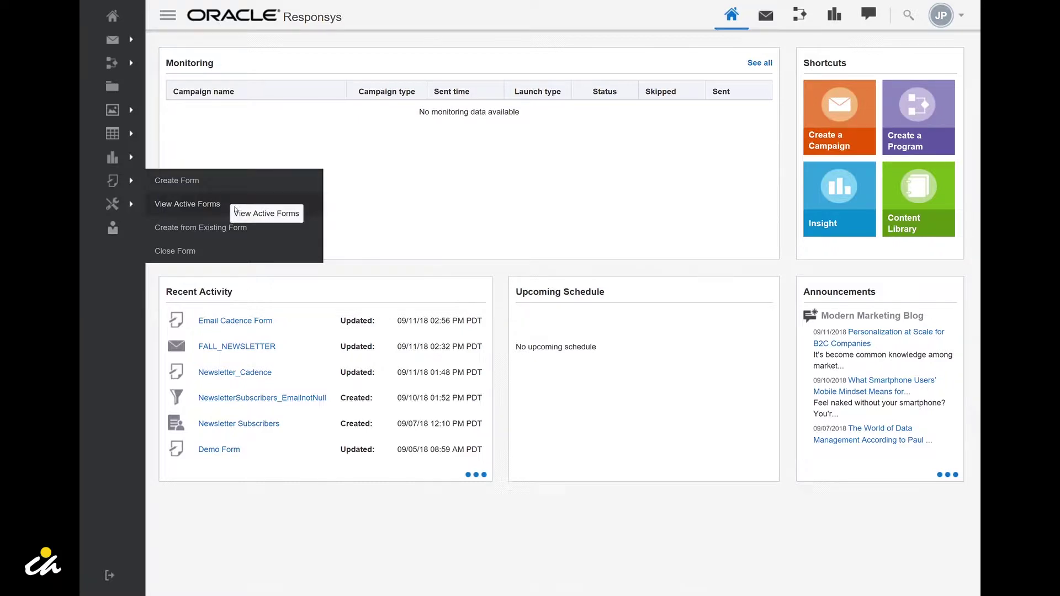
left_click(126, 181)
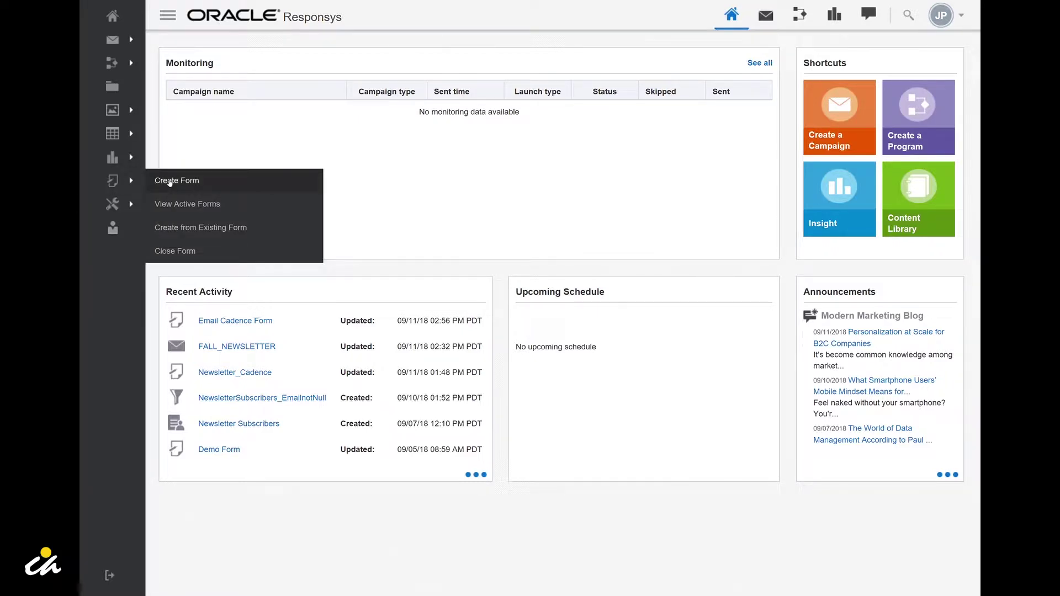
left_click(309, 183)
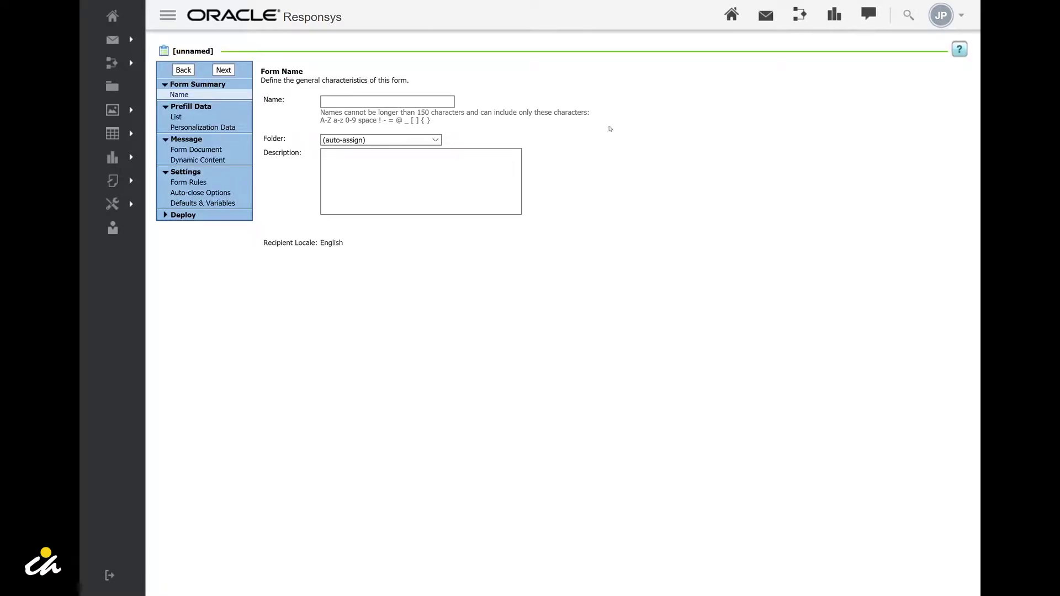
left_click(375, 104)
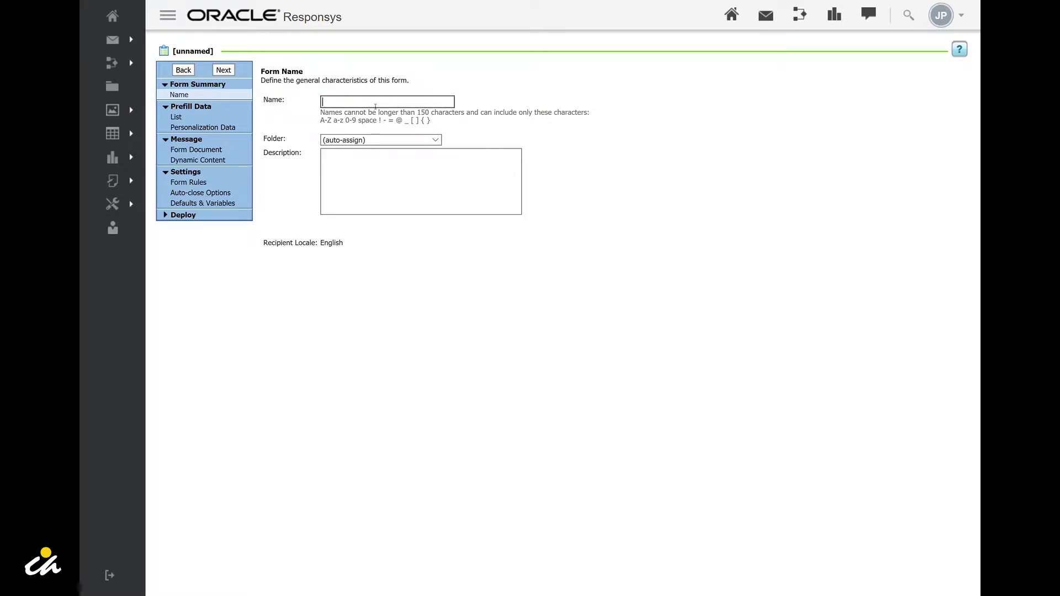
type("EMAIL_CADENCE")
left_click(428, 143)
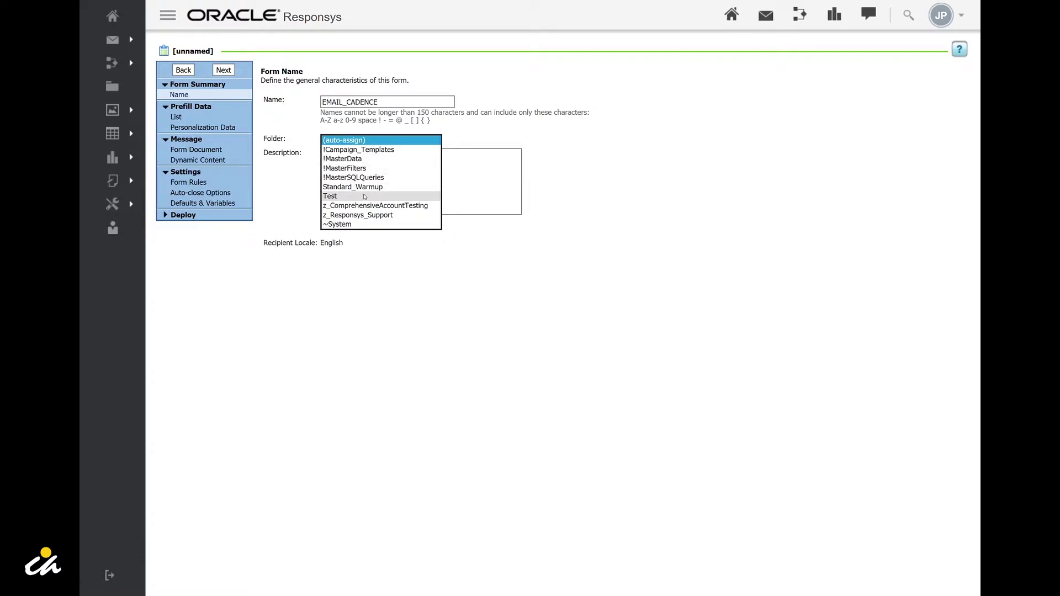
left_click(361, 196)
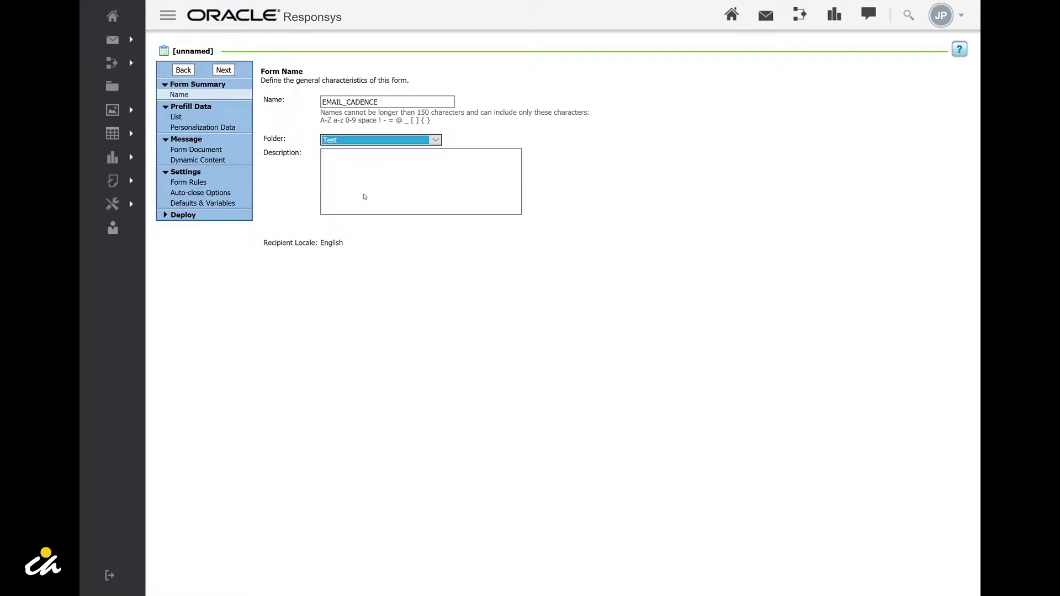
left_click(226, 70)
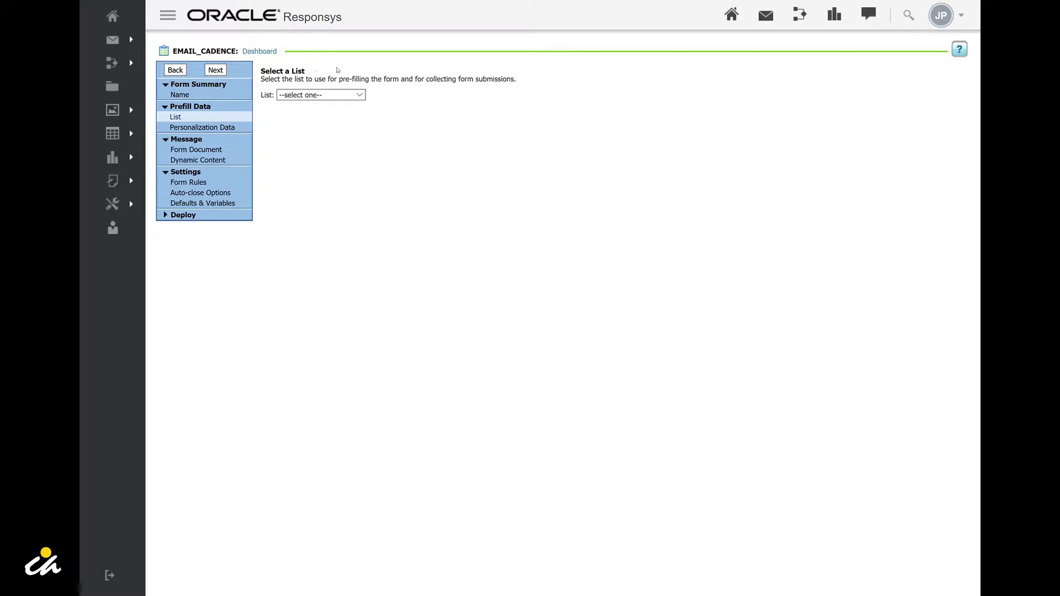
Choose Newsletter Subscribers as the form's list and bring up its match field choices.
left_click(358, 97)
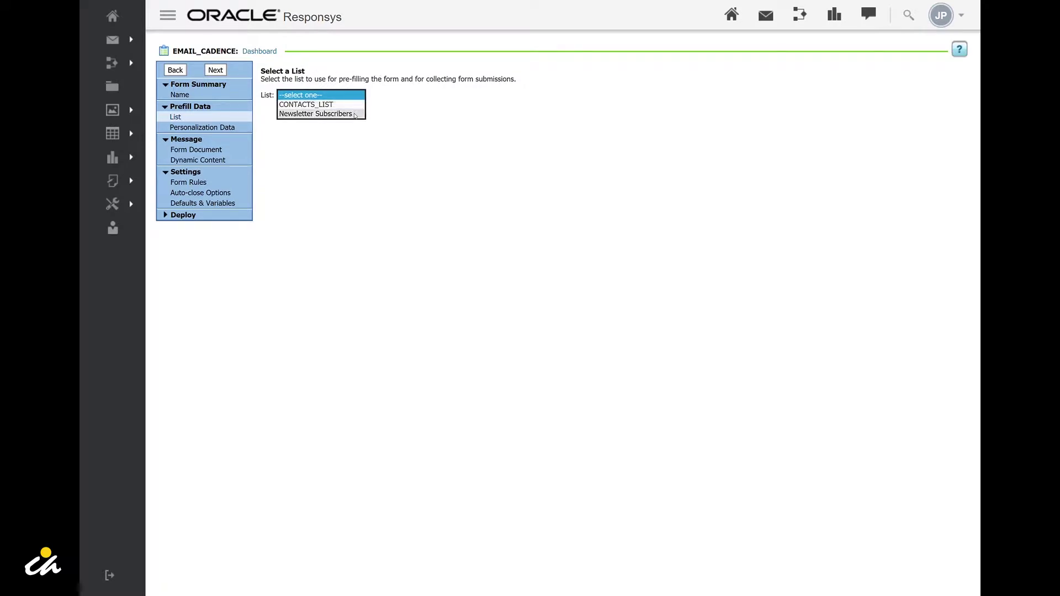
left_click(331, 114)
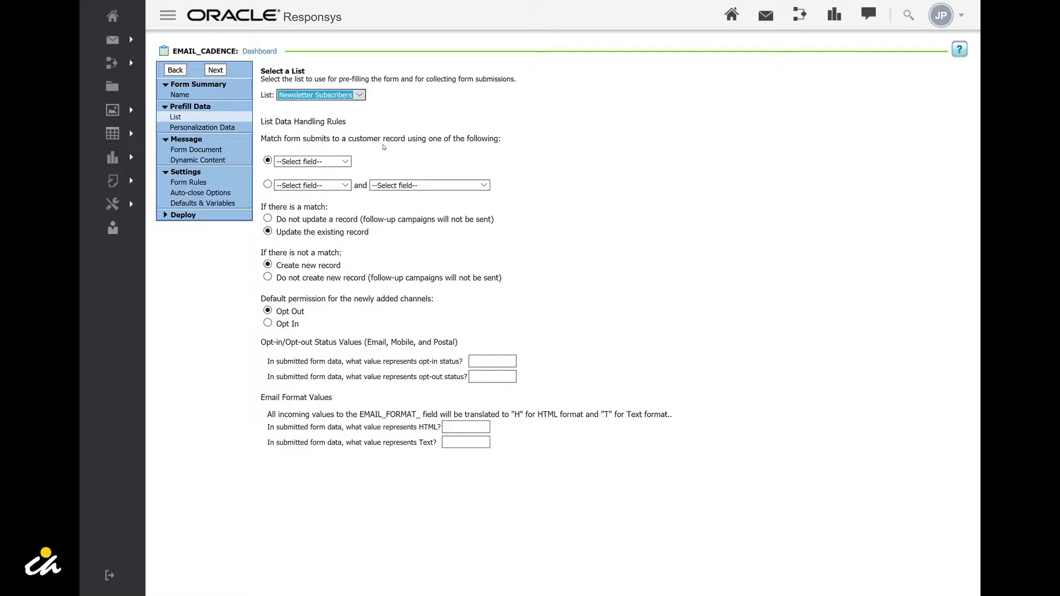
left_click(346, 162)
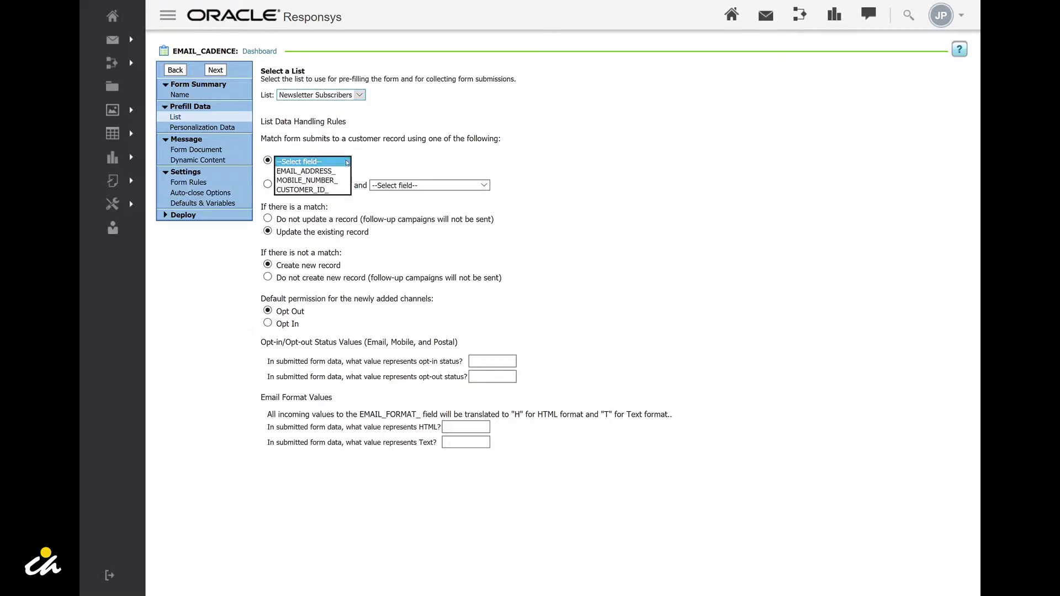
Pick EMAIL_ADDRESS_ as the field for matching submissions to records.
left_click(344, 171)
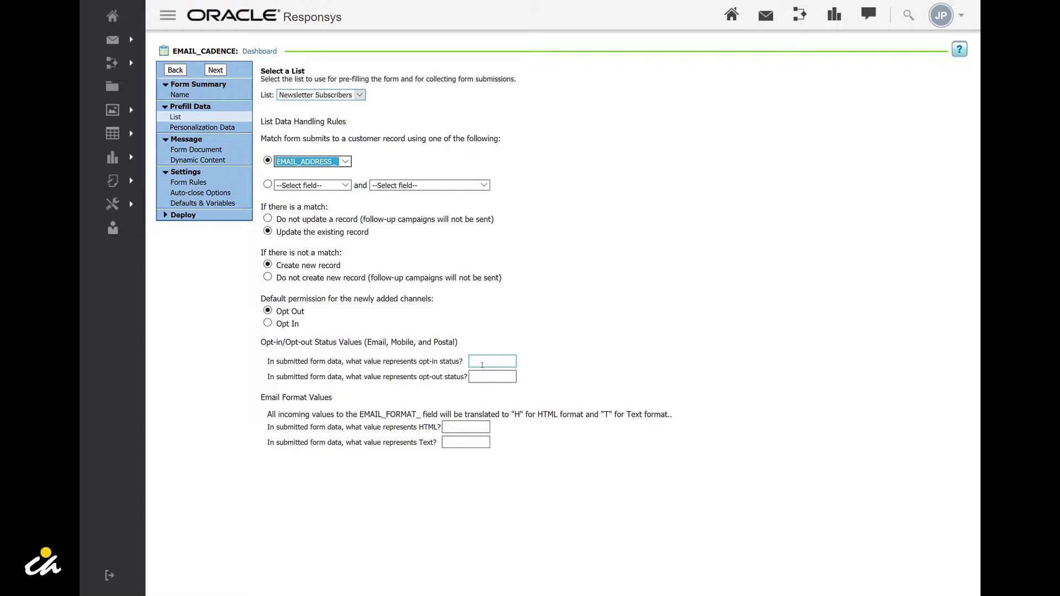
Enter I and O as the opt-in and opt-out values and H for HTML format.
left_click(482, 365)
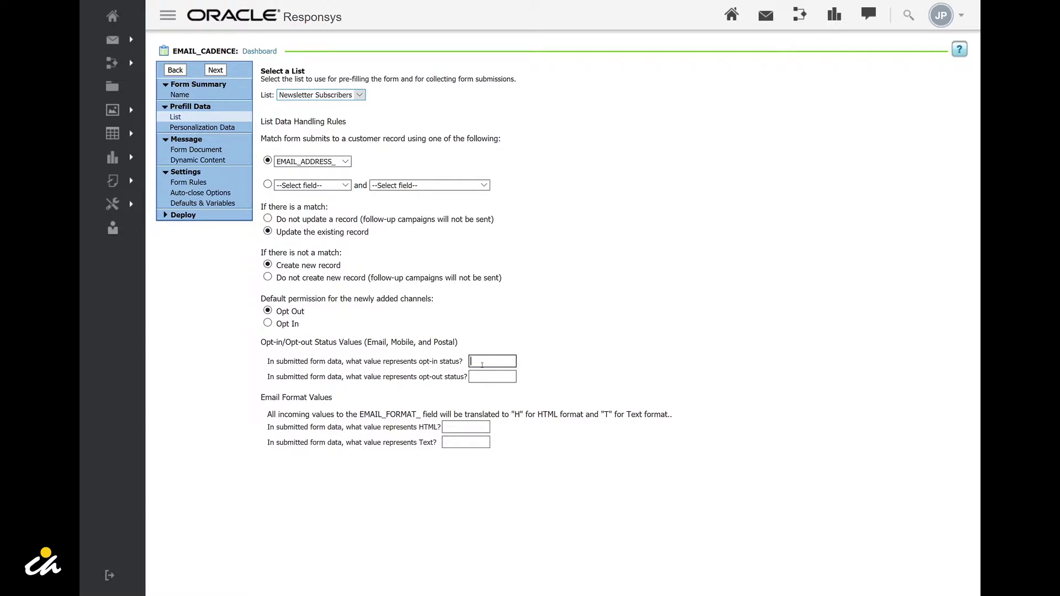
type("I")
key("Tab")
type("O")
left_click(470, 431)
type("H")
key("Tab")
left_click(212, 70)
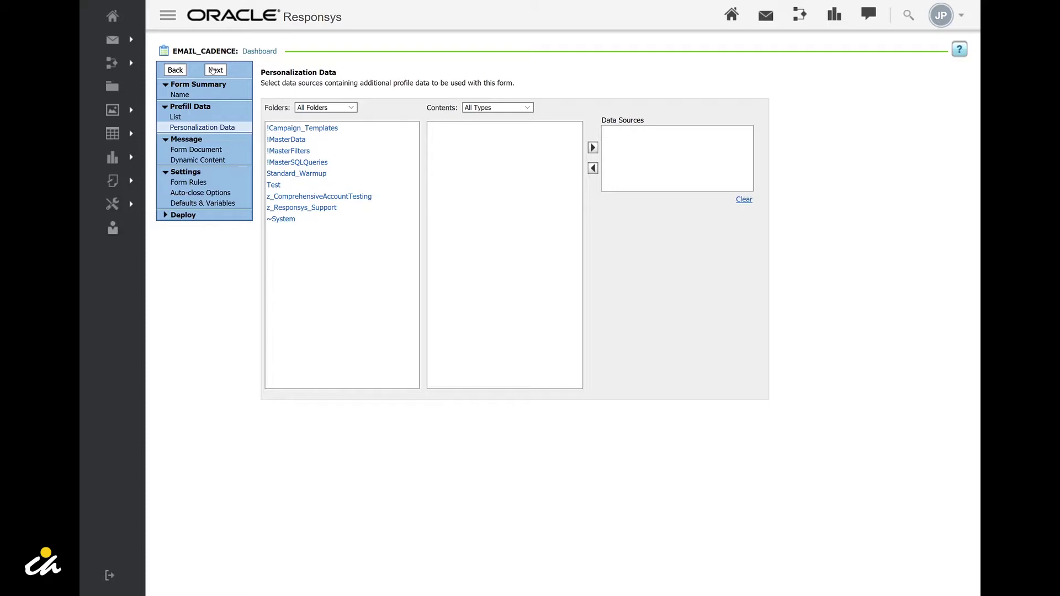
Continue past Personalization Data without adding any data sources.
left_click(212, 70)
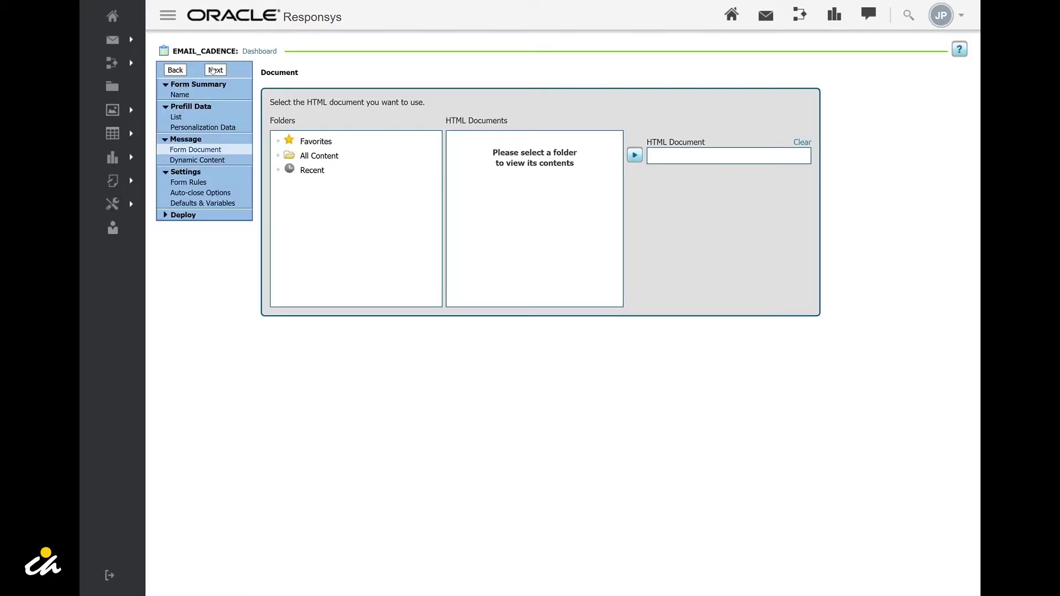
Select Responsys_Email_Cadence_Form2.htm from Recent as the form document and continue.
left_click(319, 171)
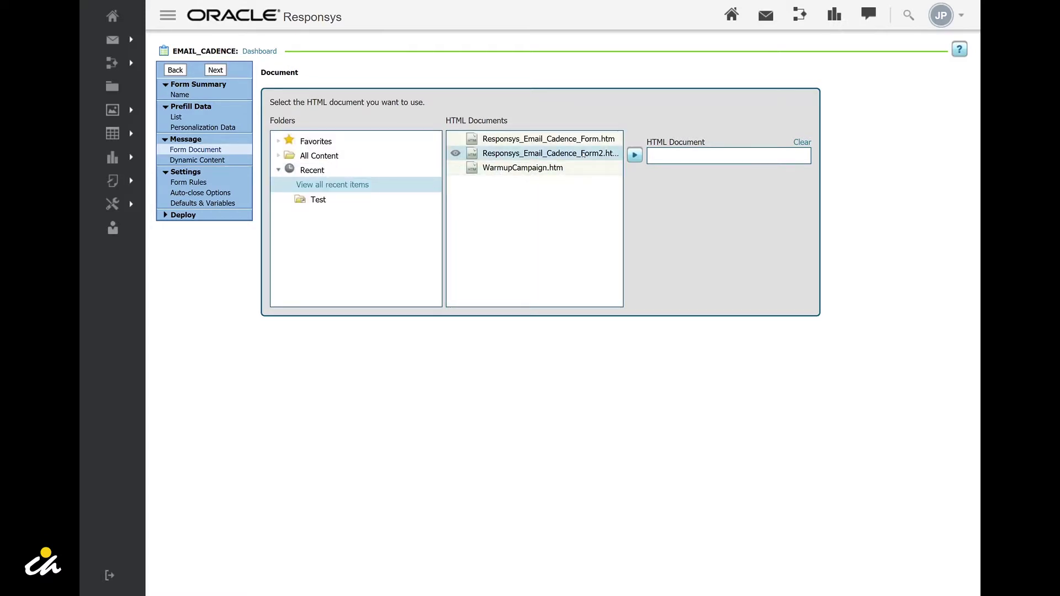
left_click(635, 155)
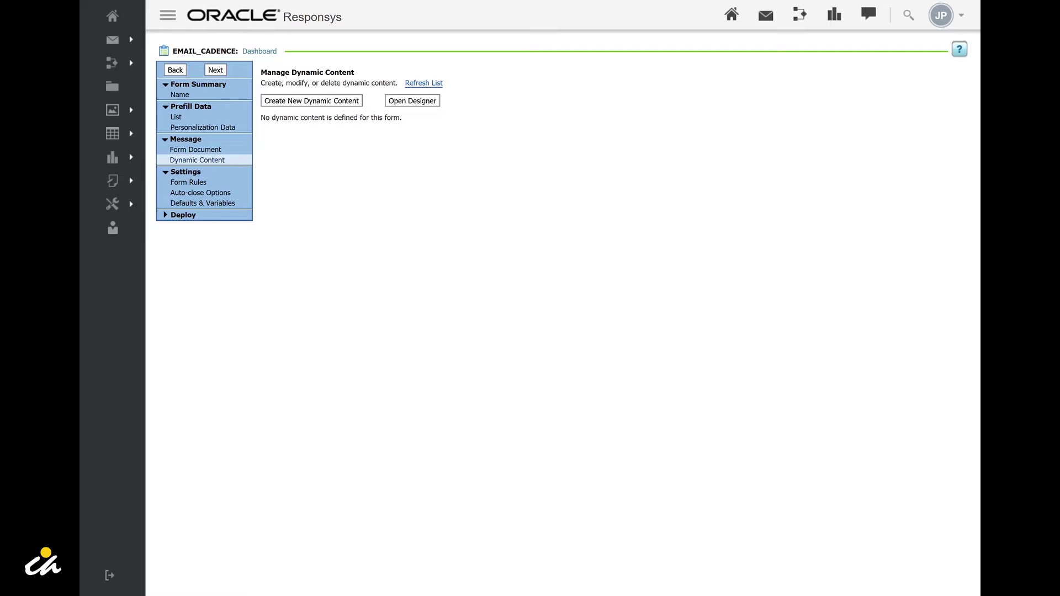
left_click(216, 69)
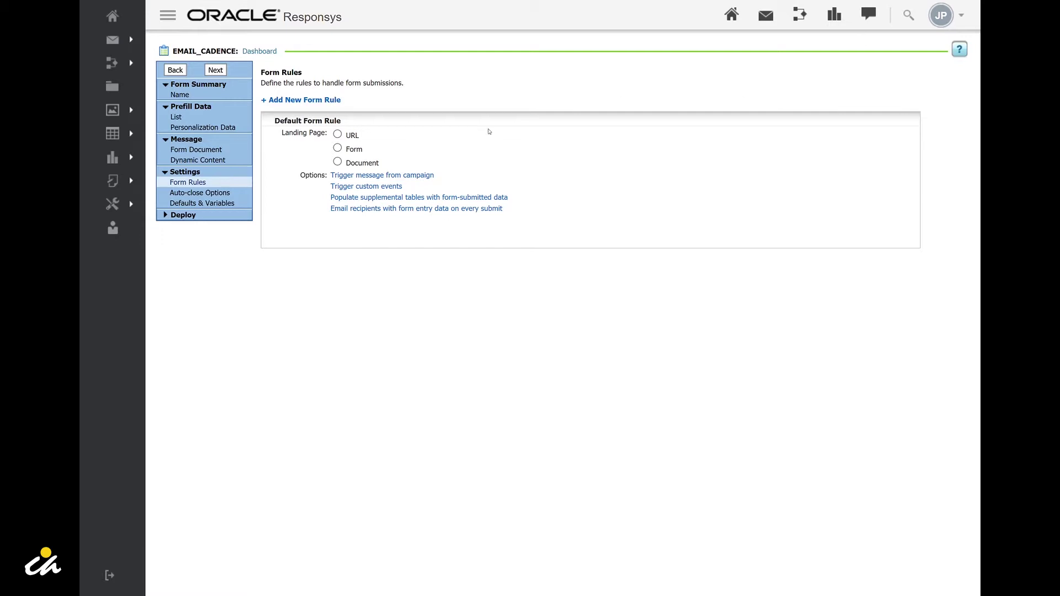
left_click(338, 133)
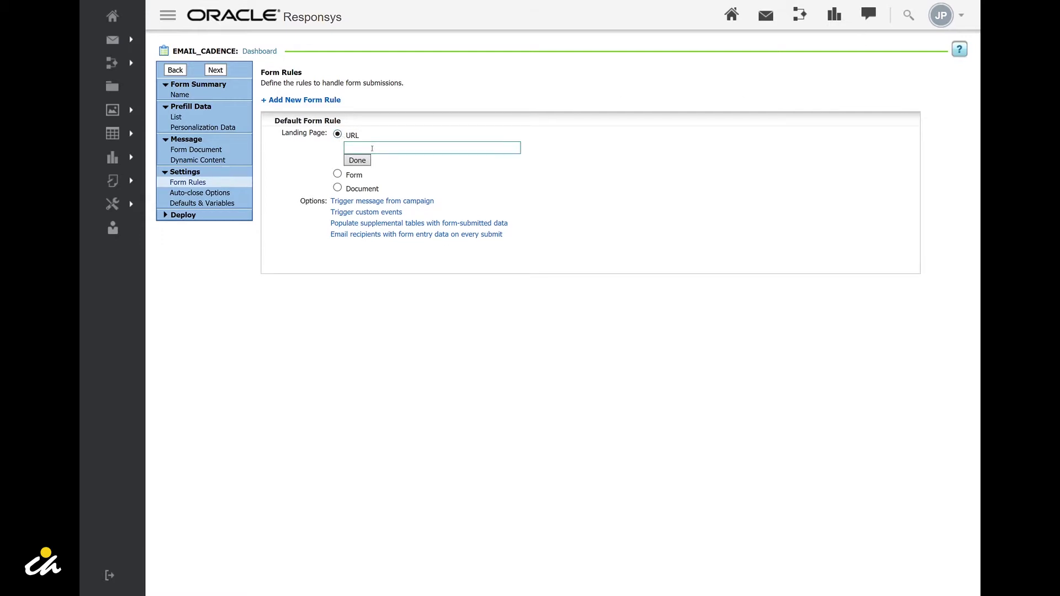
left_click(374, 148)
type("https://couch.associates")
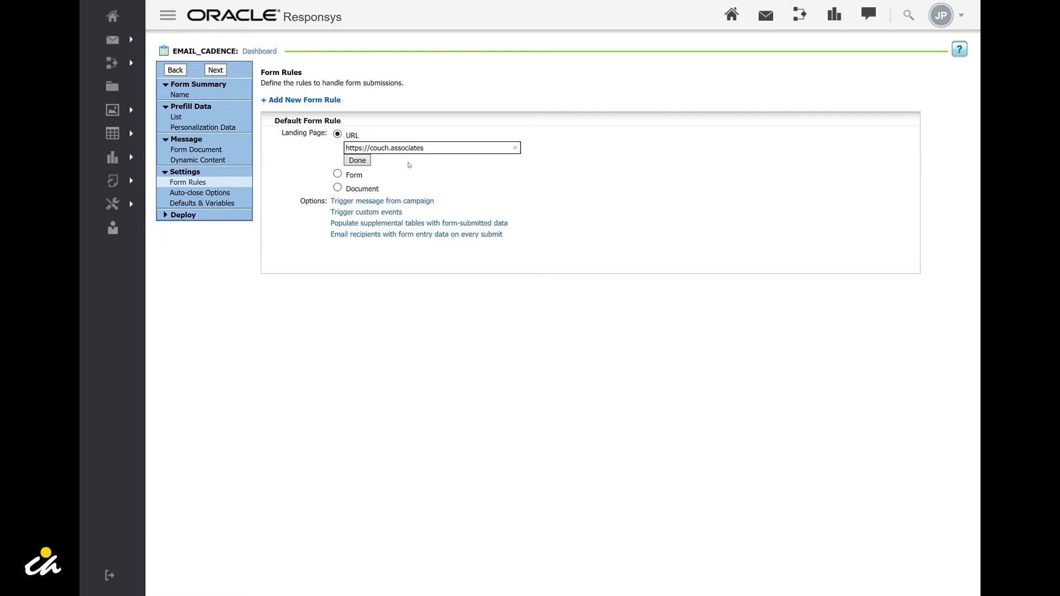
left_click(359, 161)
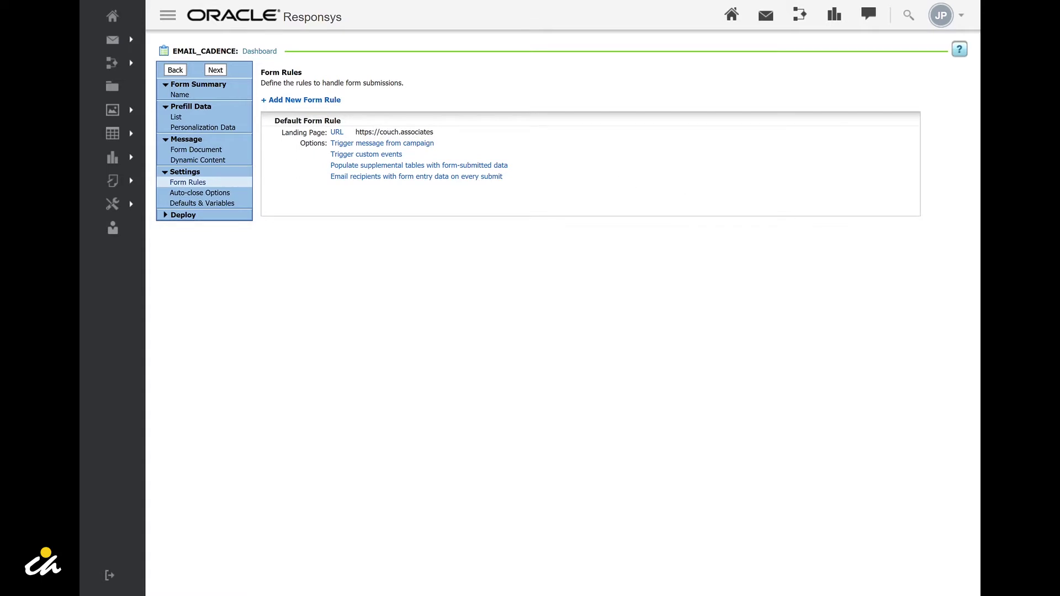
left_click(216, 69)
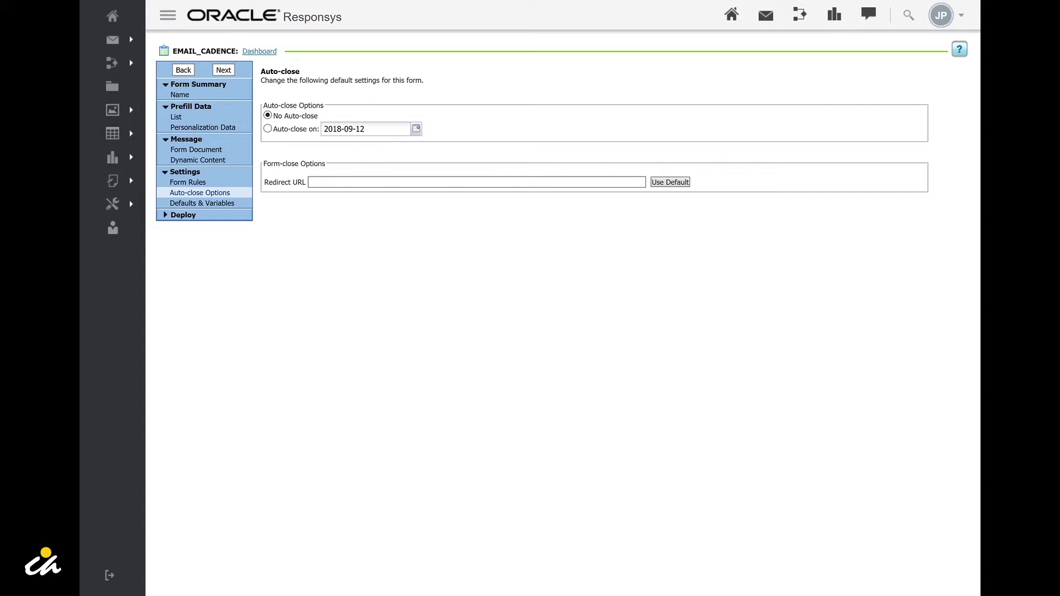
Keep No Auto-close and advance to Defaults & Variables.
left_click(228, 69)
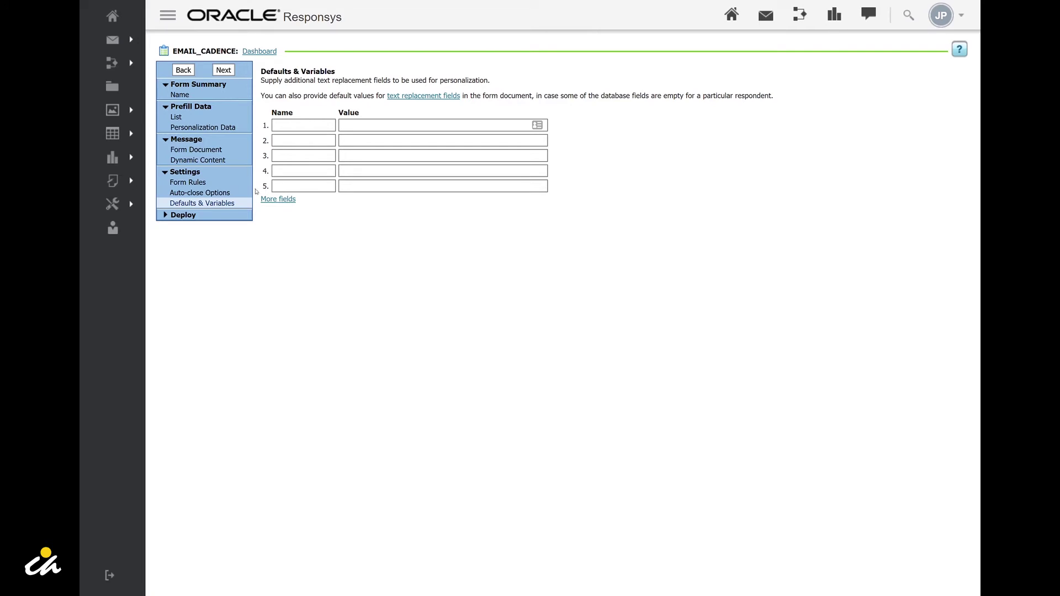
Enable EMAIL_CADENCE for responses via Deploy > Enable on the dashboard, confirming with Yes.
left_click(224, 71)
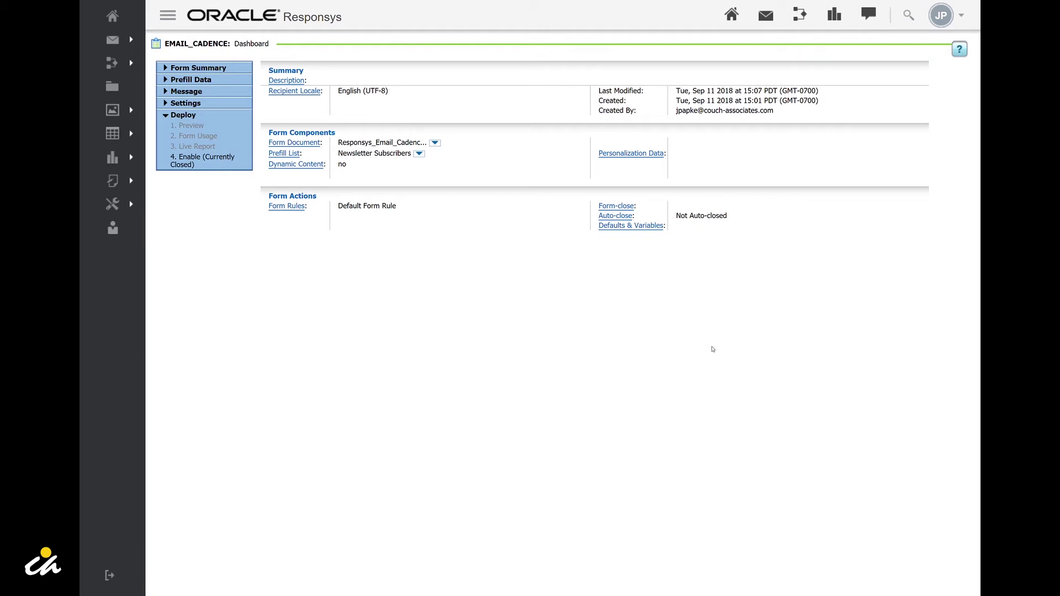
left_click(186, 164)
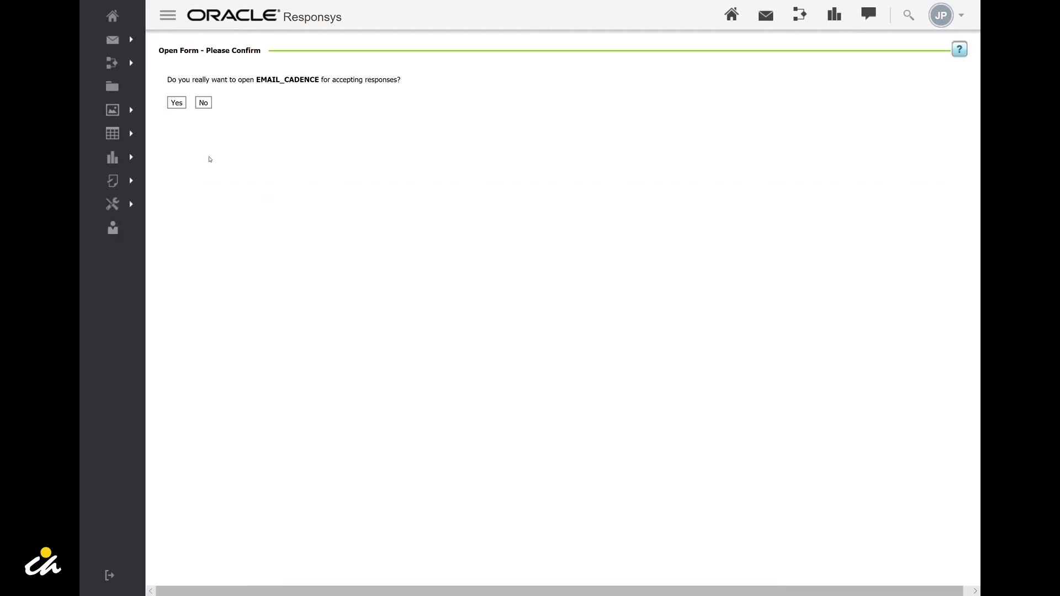
left_click(177, 104)
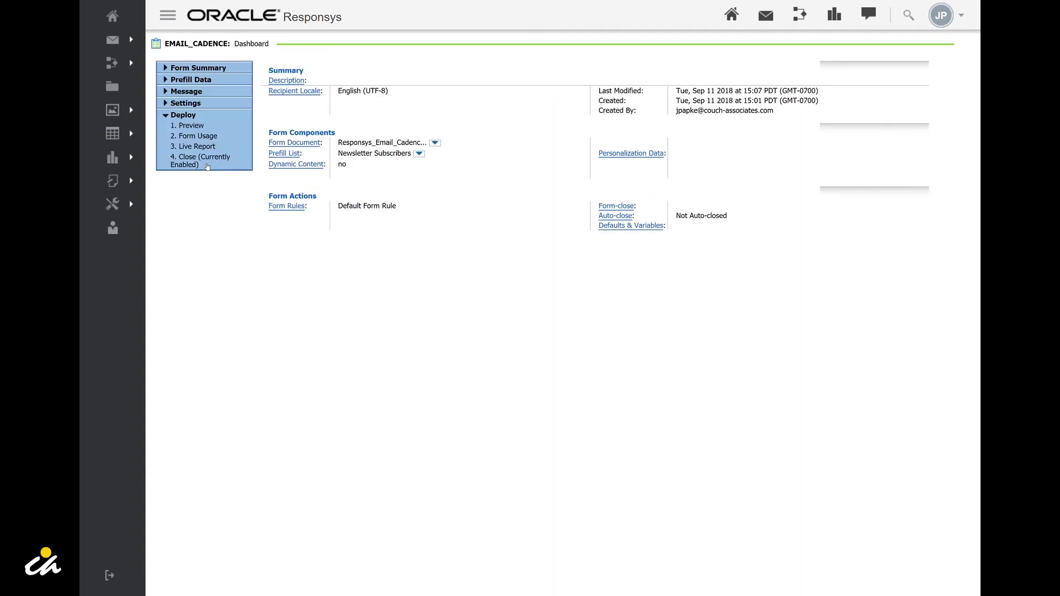